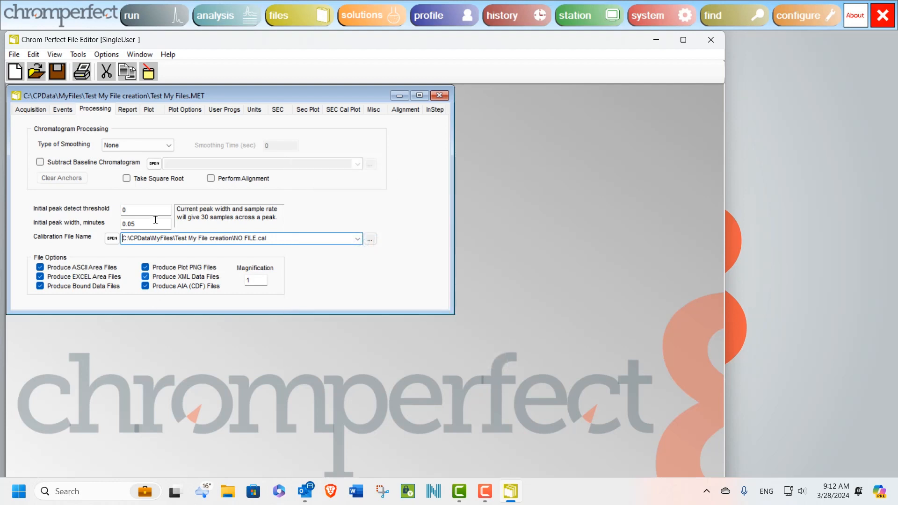
# View the report settings of the Test My Files.MET method
pyautogui.click(126, 111)
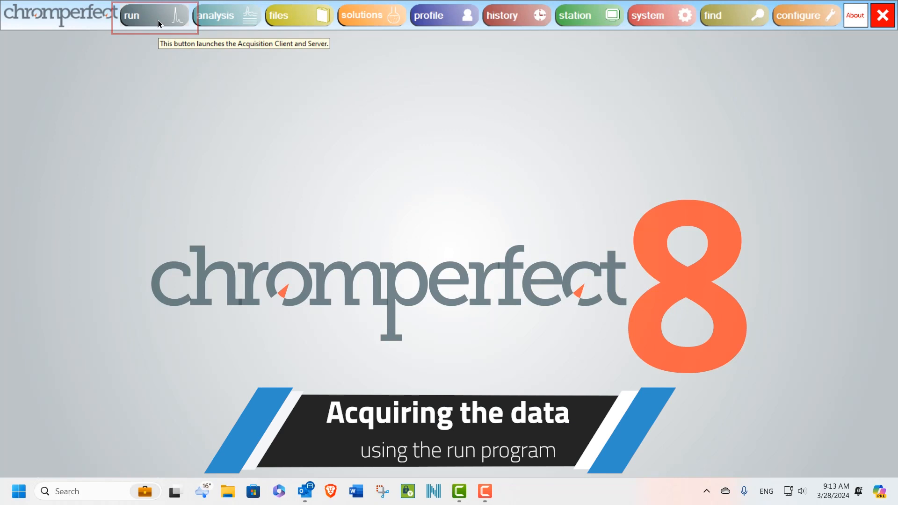
# Launch the data acquisition program, claim instrument INST 1 (FID) and show its run status
pyautogui.click(159, 23)
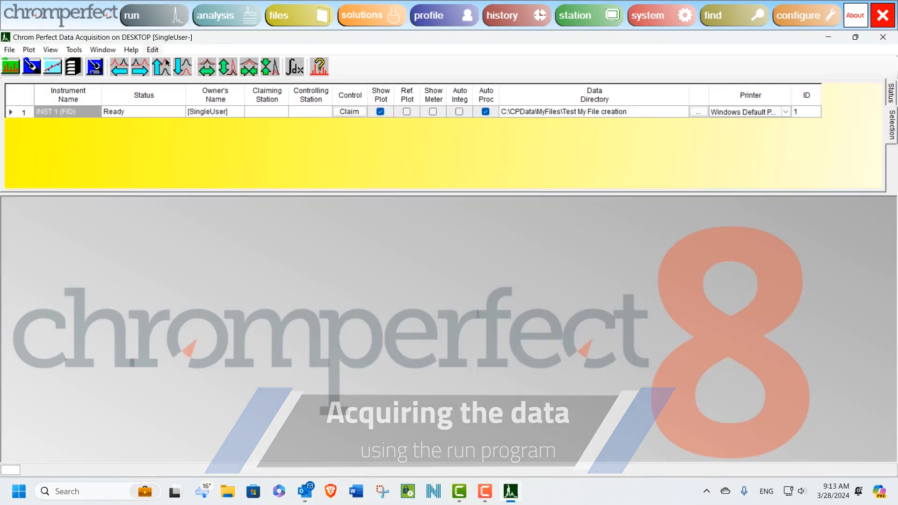
pyautogui.click(346, 115)
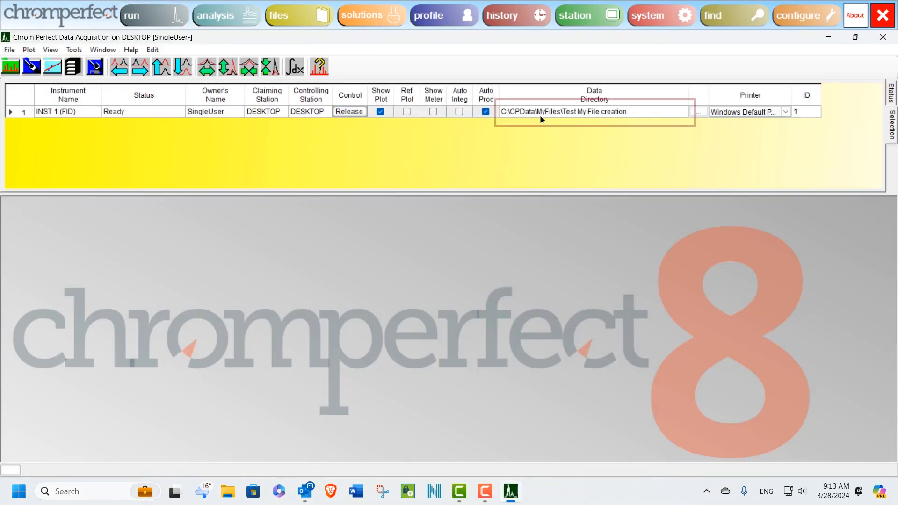
pyautogui.click(628, 111)
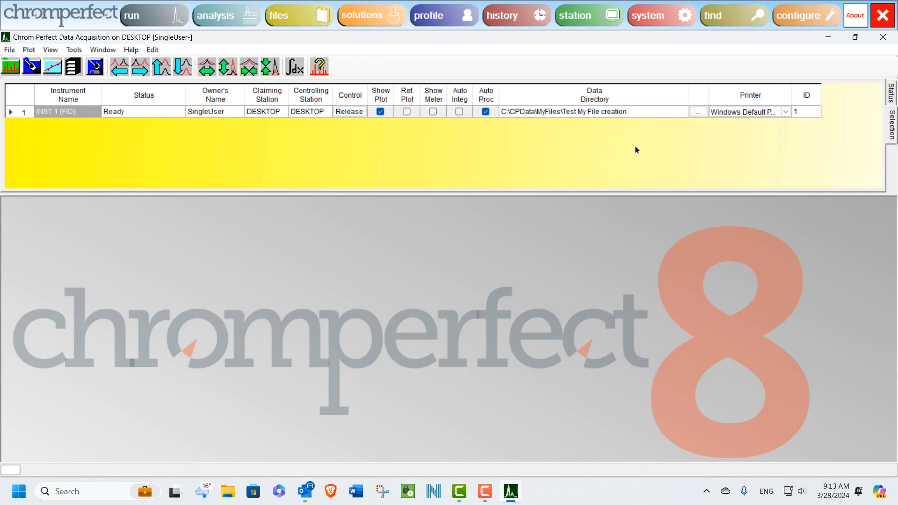
pyautogui.click(891, 96)
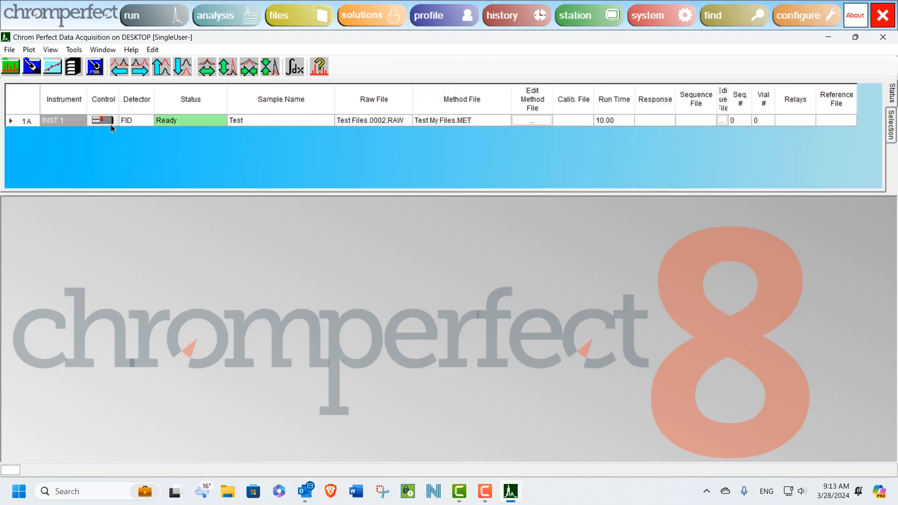
# Download the run parameters to INST 1 with cycle number 1 and start the run
pyautogui.click(112, 123)
pyautogui.click(260, 240)
pyautogui.doubleClick(323, 296)
pyautogui.write('1')
pyautogui.click(364, 405)
pyautogui.click(261, 218)
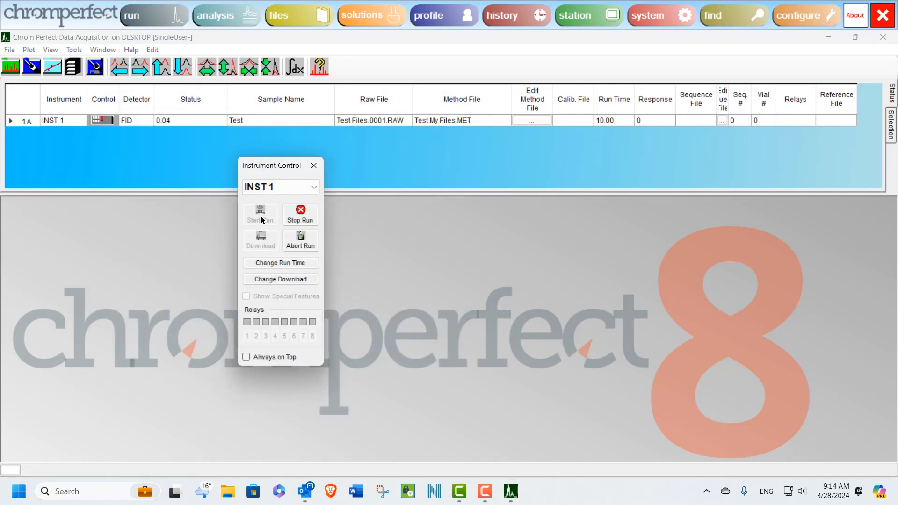
pyautogui.click(317, 169)
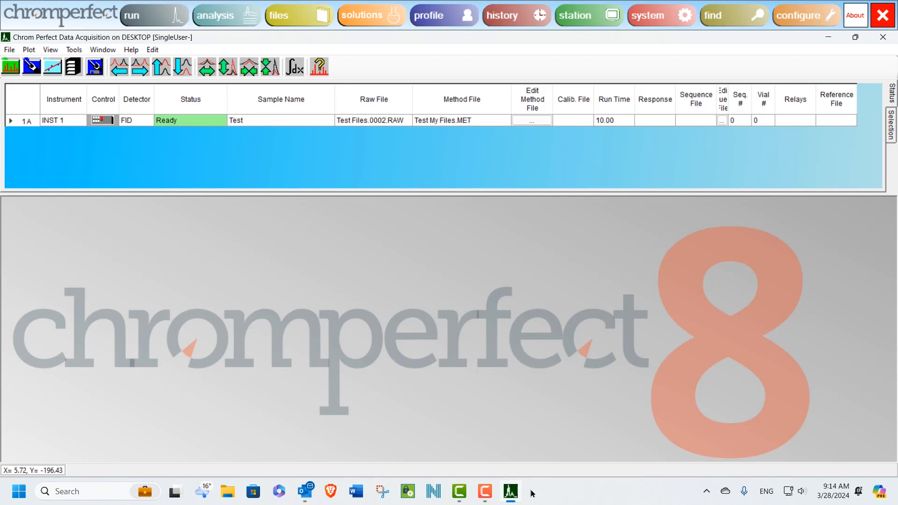
# Check in File Explorer which files the run produced in the Test My File creation folder
pyautogui.click(532, 493)
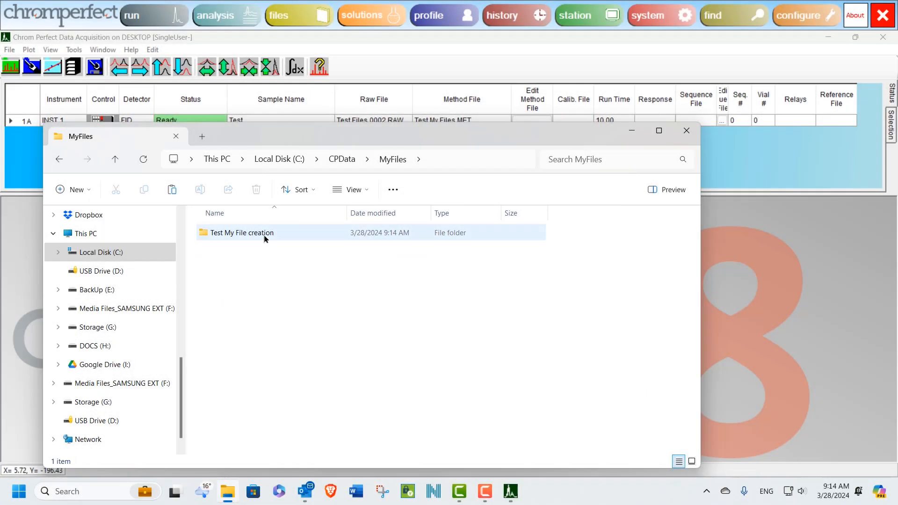
pyautogui.doubleClick(260, 233)
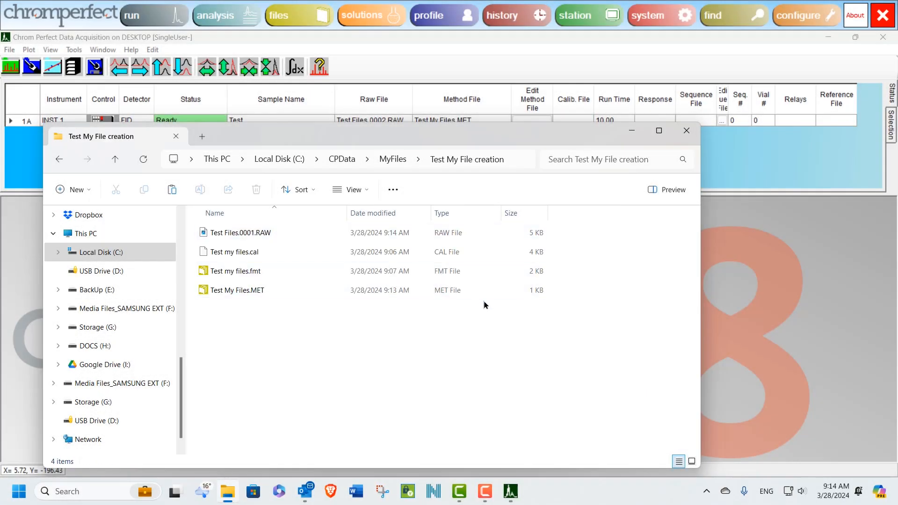
pyautogui.click(431, 236)
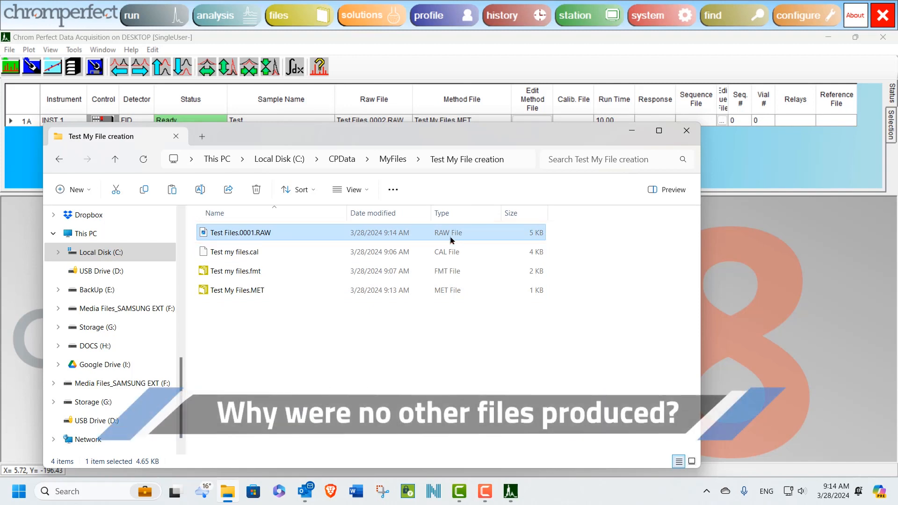
pyautogui.click(687, 130)
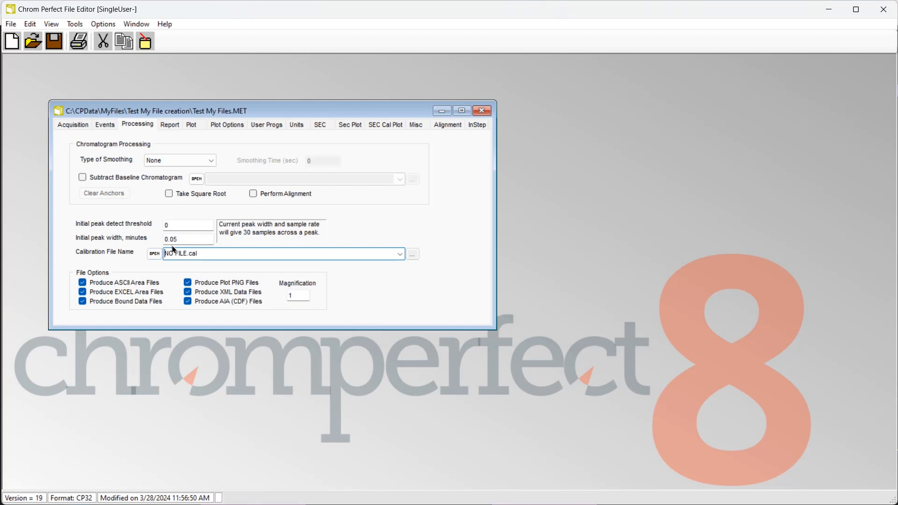
# Try to open the method's linked calibration file NO FILE.cal and report format NO FILE.fmt from the method editor
pyautogui.click(155, 253)
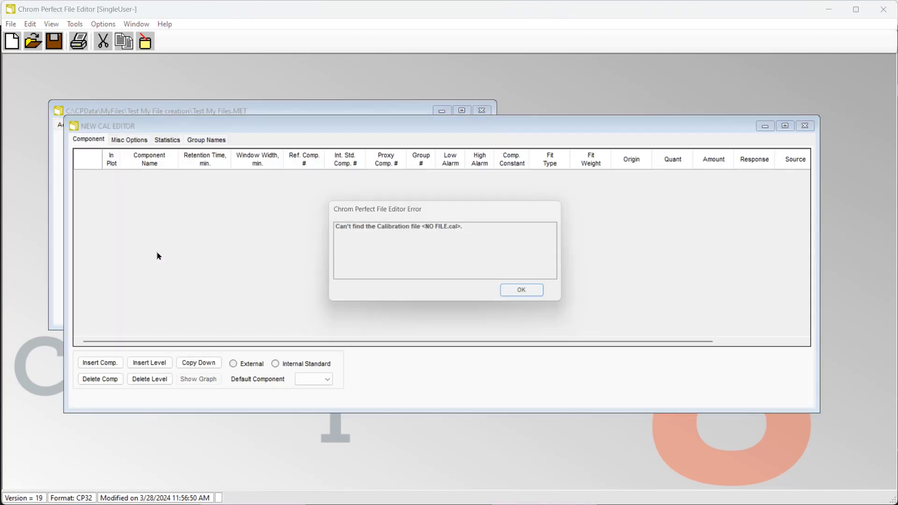
pyautogui.click(533, 295)
pyautogui.click(170, 125)
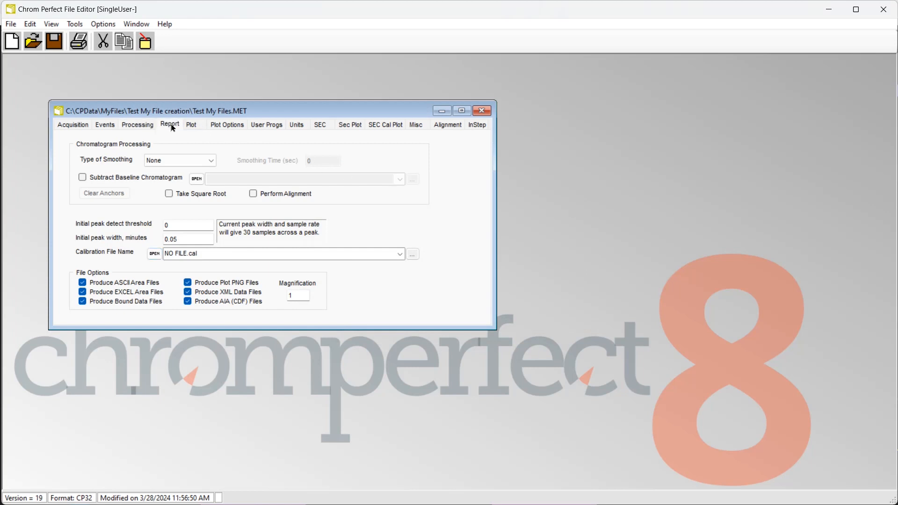
pyautogui.click(109, 257)
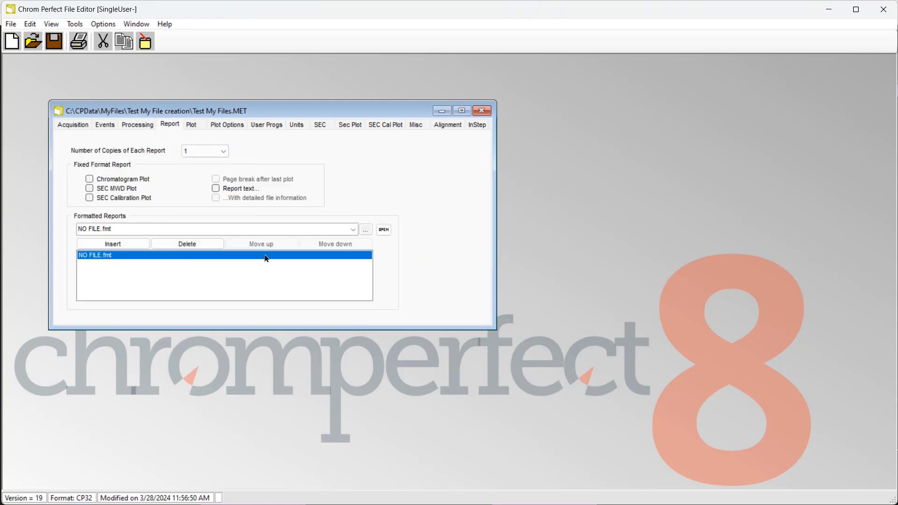
pyautogui.click(384, 229)
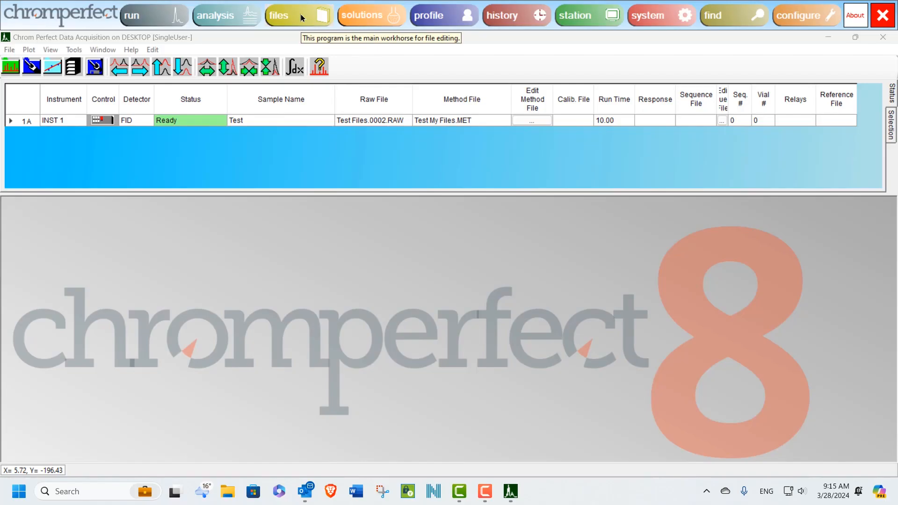
# Open the Test My Files.MET method in the File Editor and set its calibration file to Test my files.cal
pyautogui.click(302, 18)
pyautogui.click(36, 71)
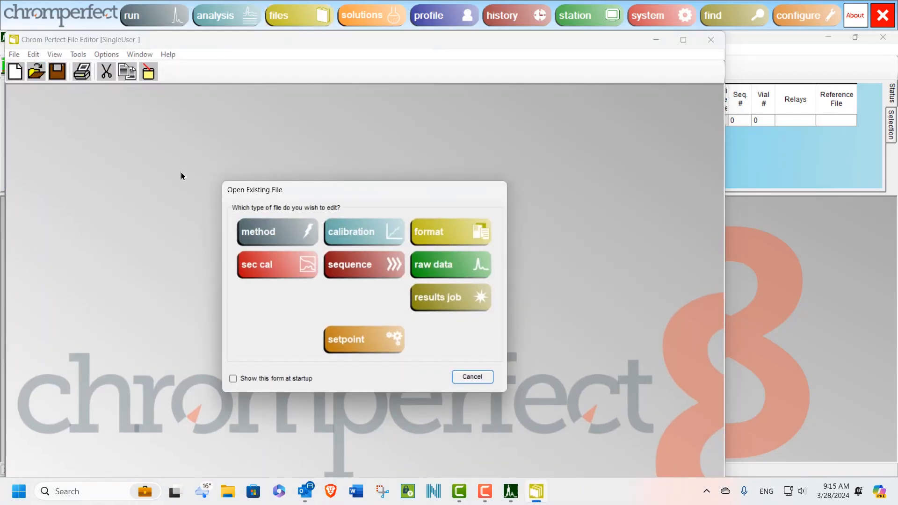
pyautogui.click(256, 235)
pyautogui.click(459, 306)
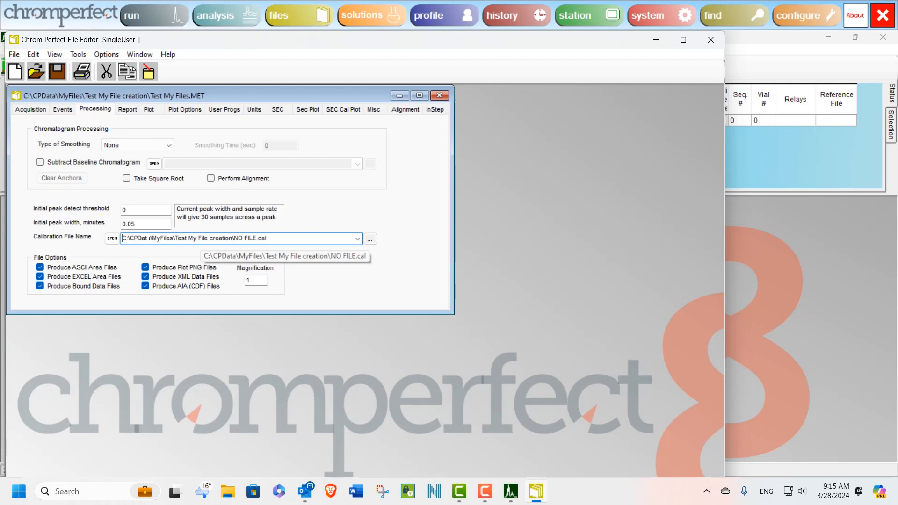
pyautogui.click(369, 238)
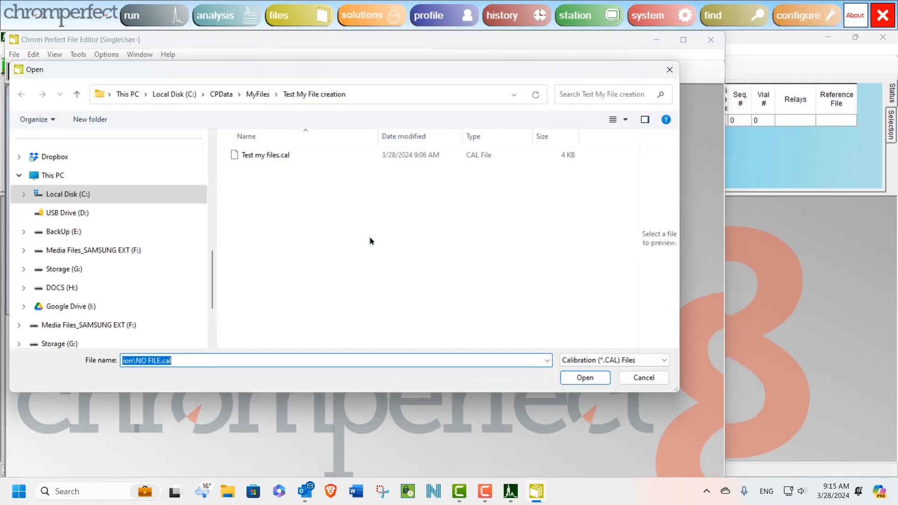
pyautogui.click(275, 154)
pyautogui.click(584, 378)
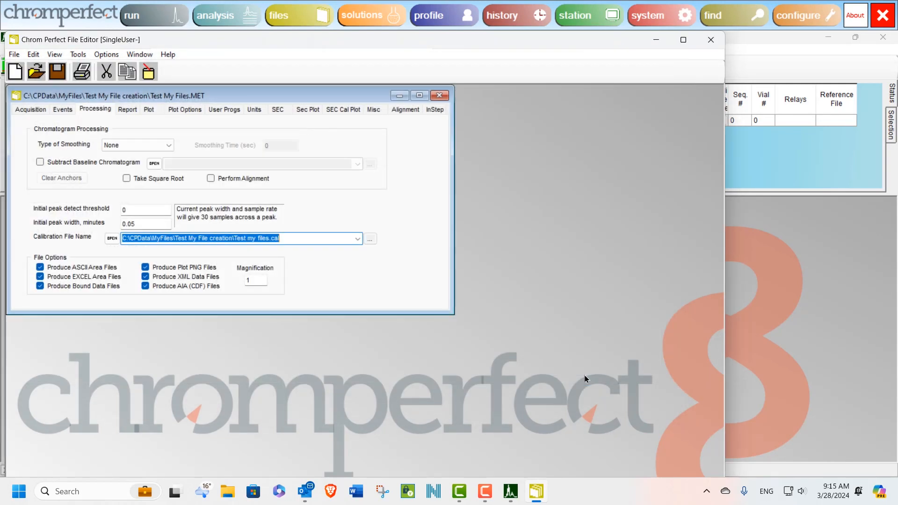
# Replace the method's formatted report NO FILE.fmt with Test my files.fmt from the Test My File creation folder
pyautogui.click(125, 111)
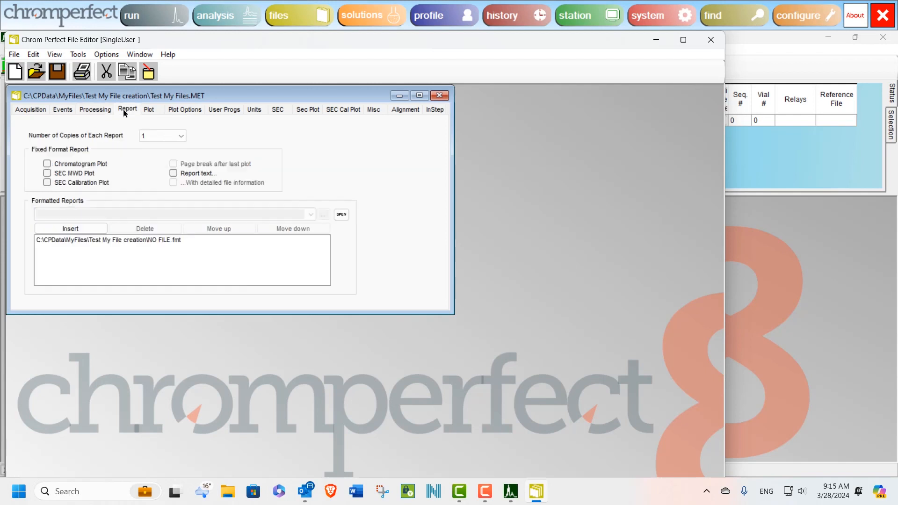
pyautogui.click(144, 240)
pyautogui.click(311, 214)
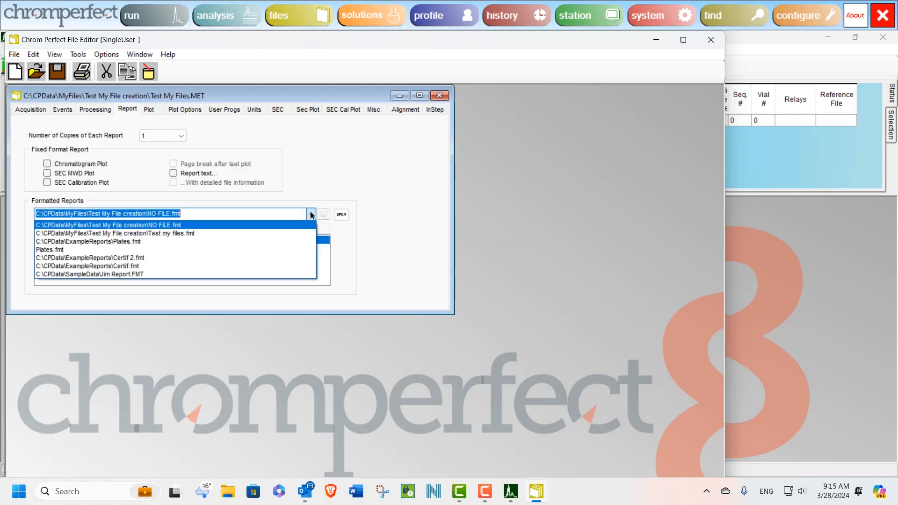
pyautogui.click(237, 233)
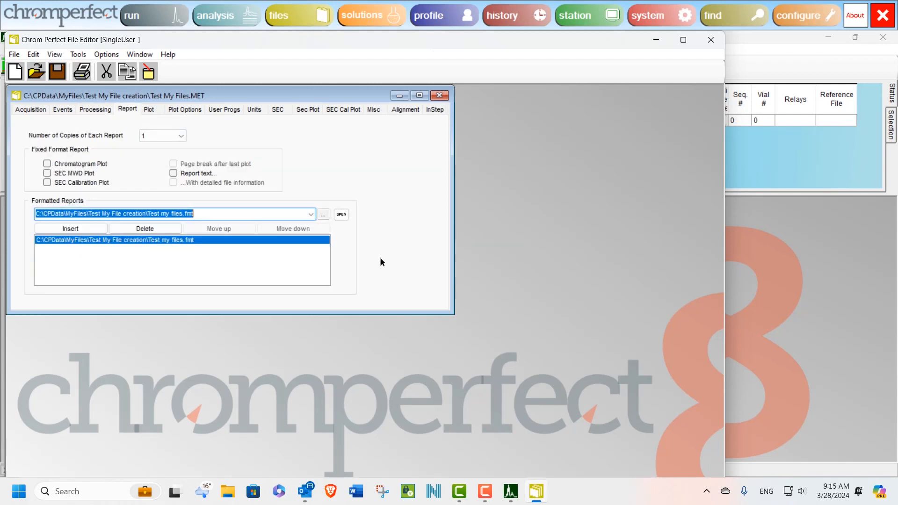
# Verify the method's linked files by opening and closing the report format and the calibration file
pyautogui.click(341, 214)
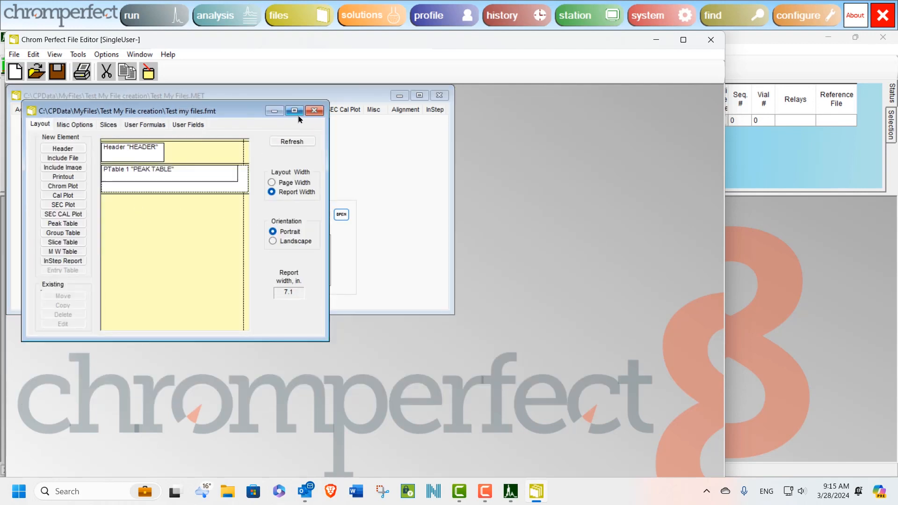
pyautogui.click(314, 110)
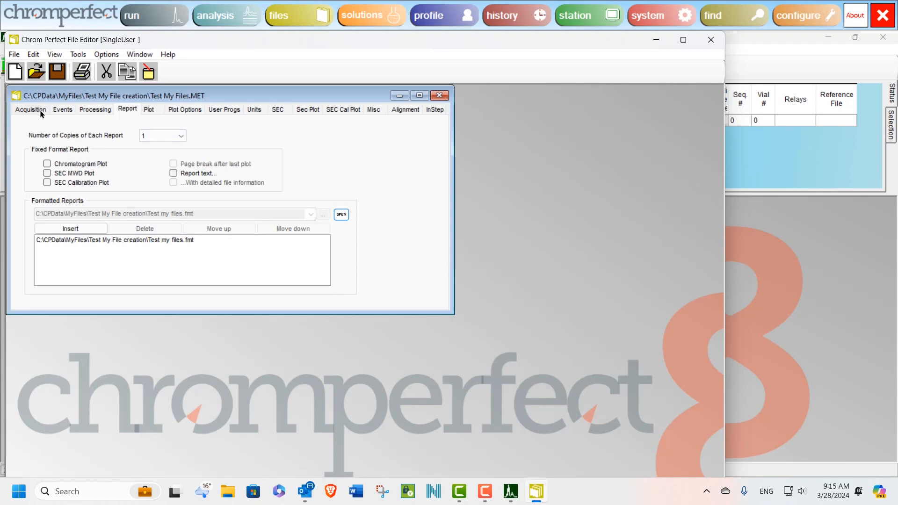
pyautogui.click(94, 113)
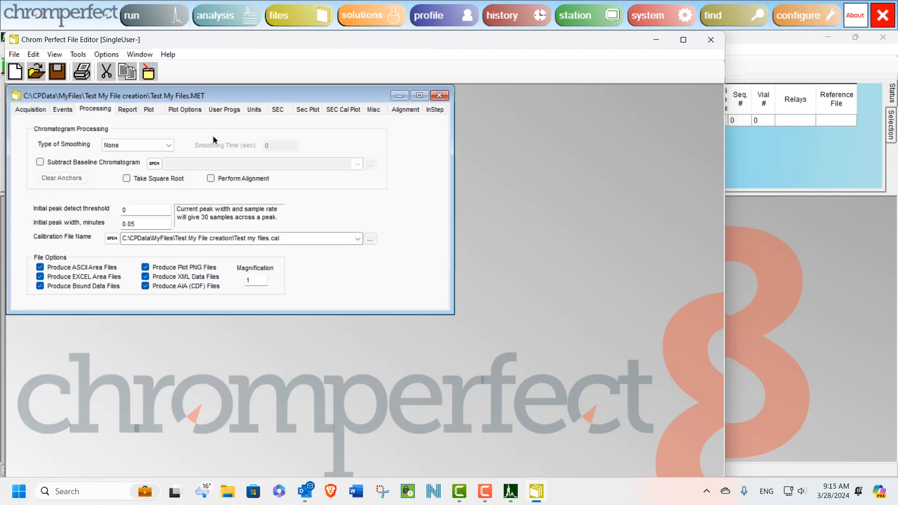
pyautogui.click(113, 239)
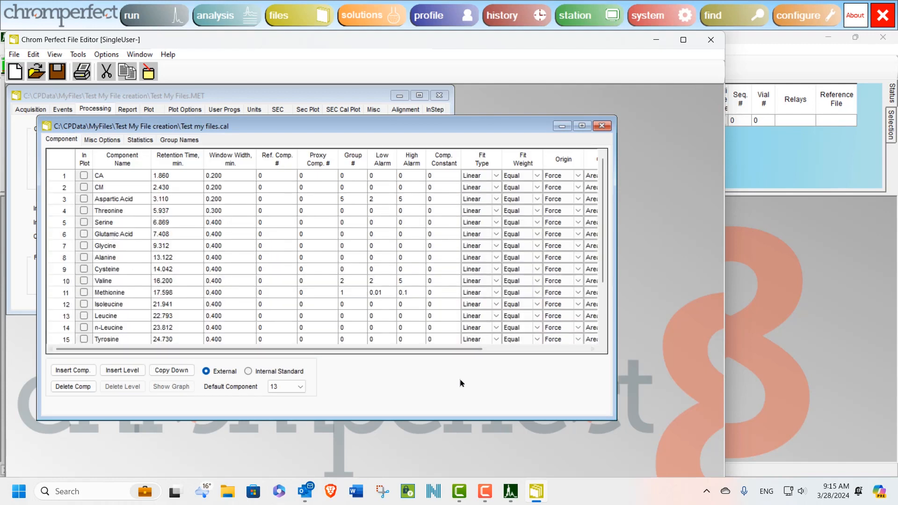
pyautogui.click(601, 126)
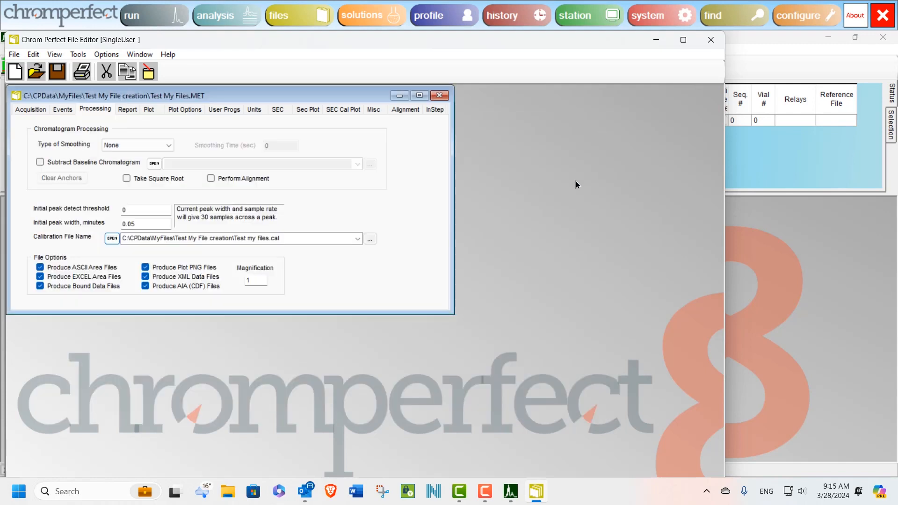
# Save the changes to the Test My Files.MET method and close the File Editor
pyautogui.click(16, 54)
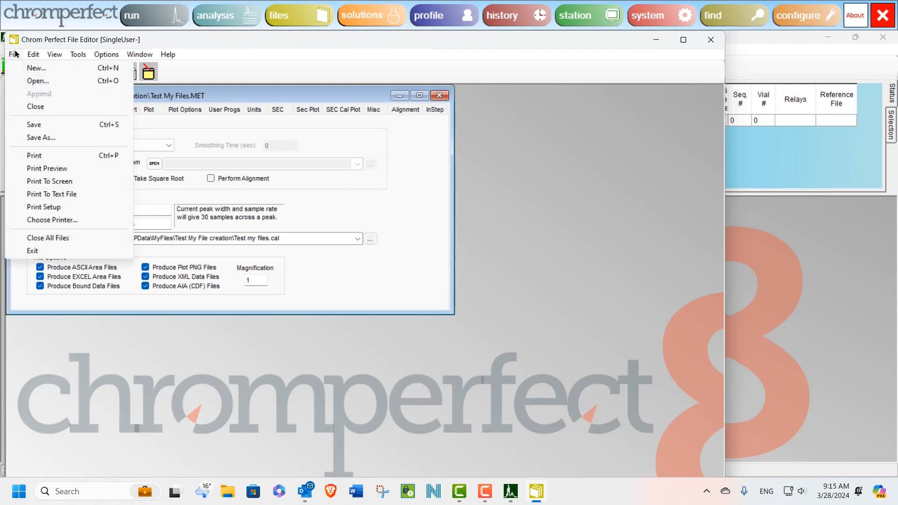
pyautogui.click(49, 123)
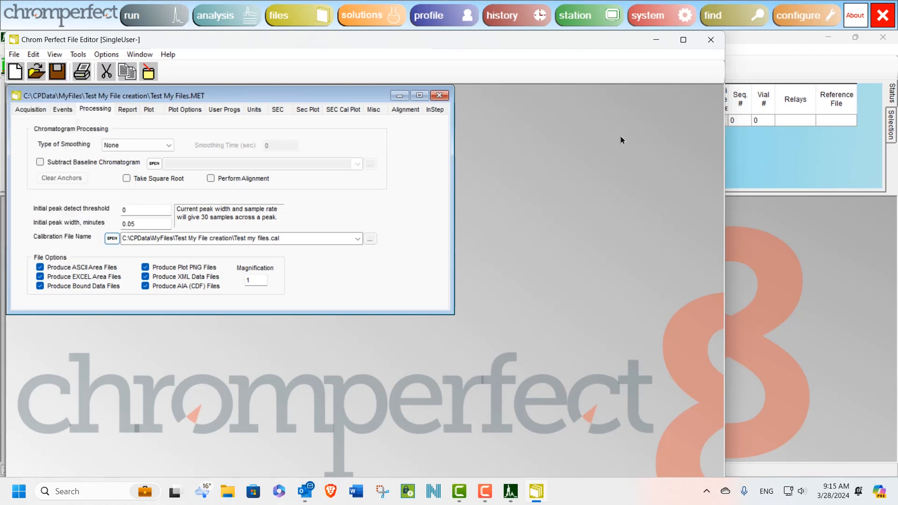
pyautogui.click(709, 38)
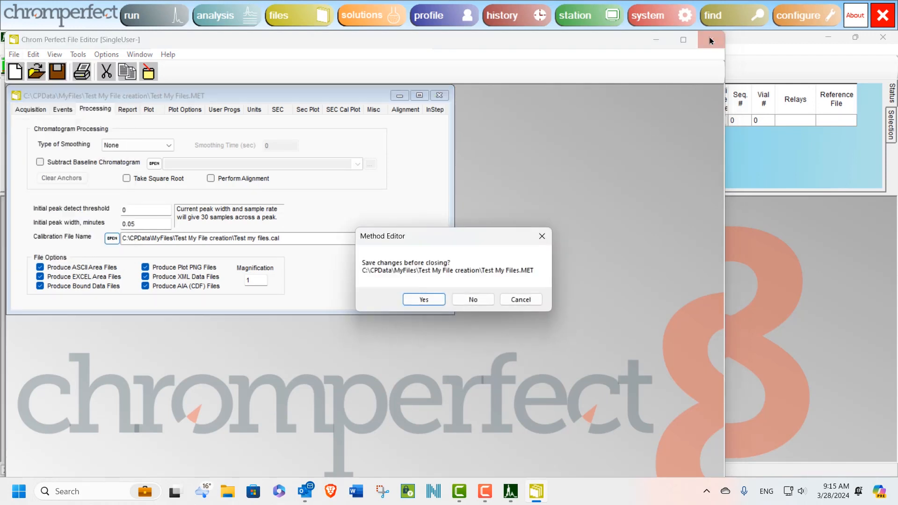
pyautogui.click(423, 299)
# Download the Test My Files.MET method to INST 1 as an Analysis run and start it
pyautogui.click(107, 121)
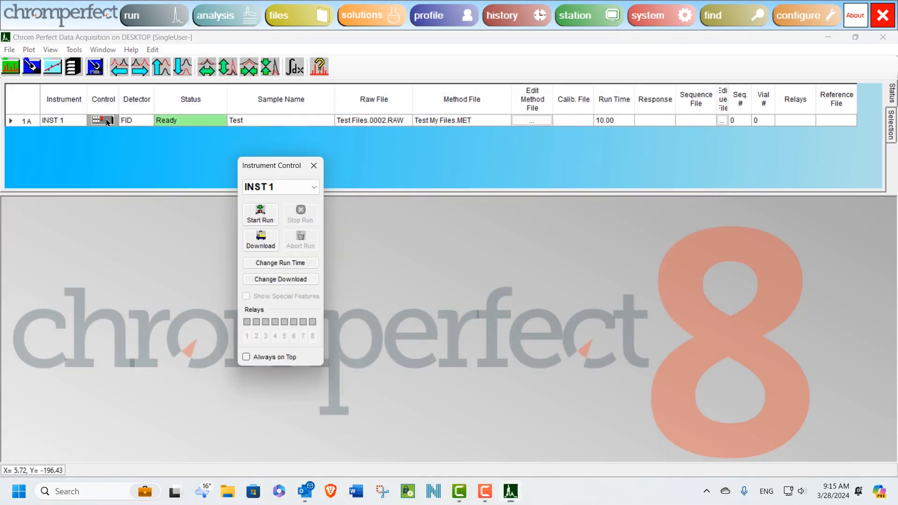
pyautogui.click(260, 240)
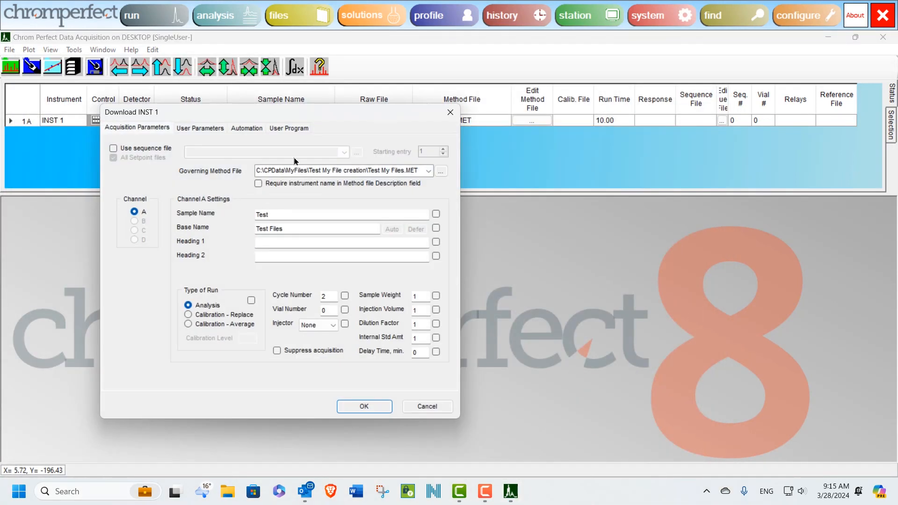
pyautogui.click(363, 405)
pyautogui.click(264, 214)
pyautogui.click(314, 165)
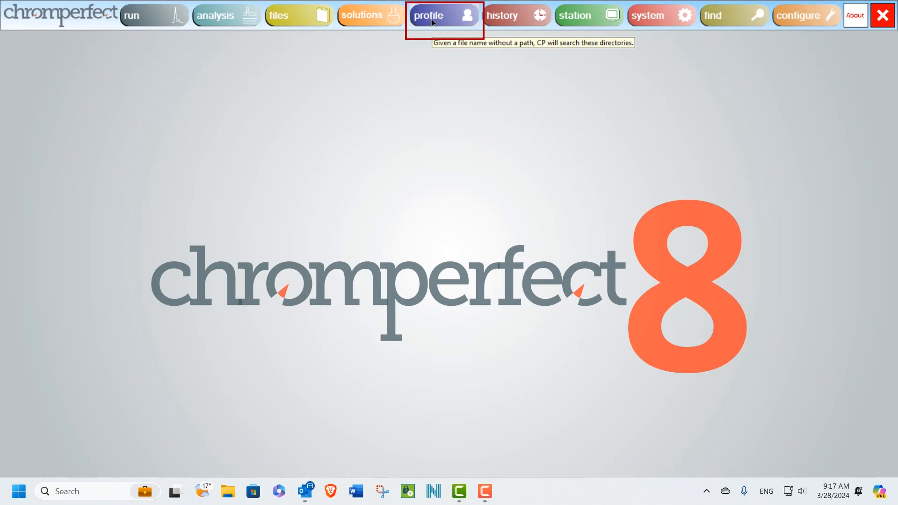
# Open the User Profile Editor and insert a new search directory entry in the search paths
pyautogui.click(432, 22)
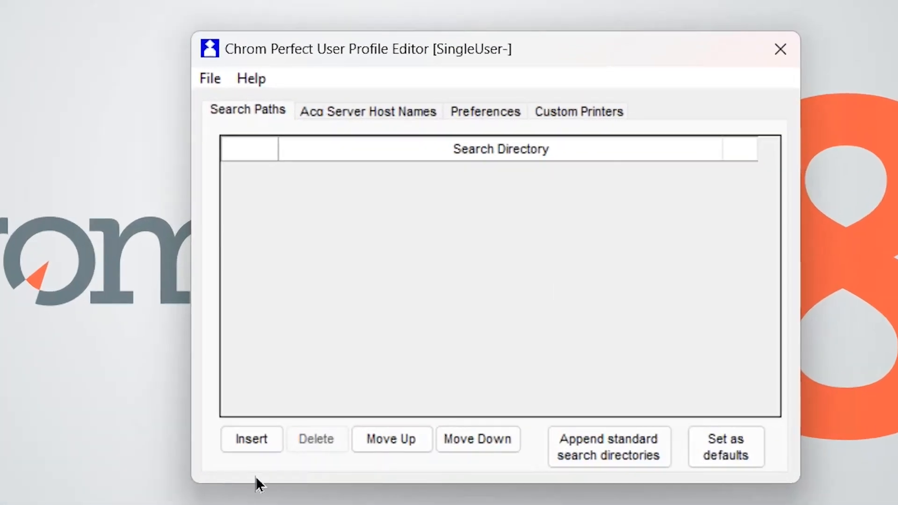
pyautogui.click(239, 439)
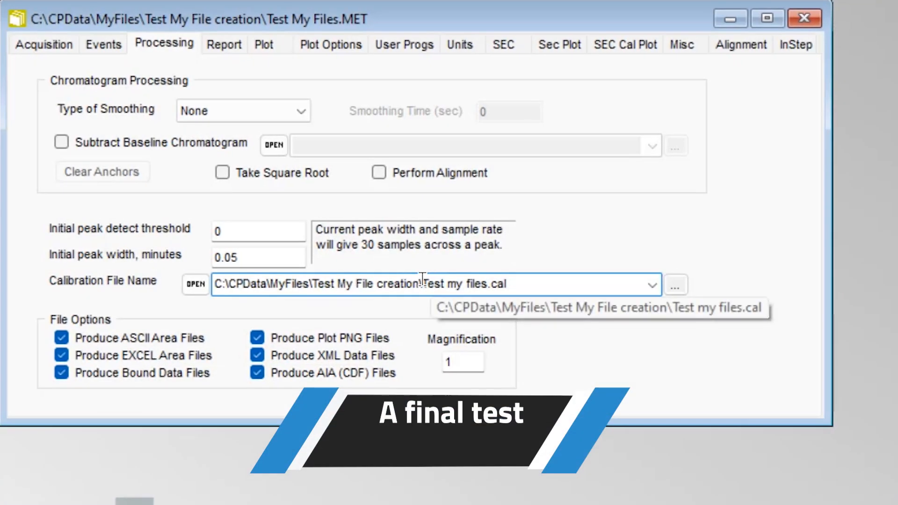
# Remove the folder path from the method's calibration file name and formatted report entry, leaving only Test my files.cal and Test my files.fmt
pyautogui.moveTo(422, 278); pyautogui.dragTo(156, 290)
pyautogui.press('BackSpace')
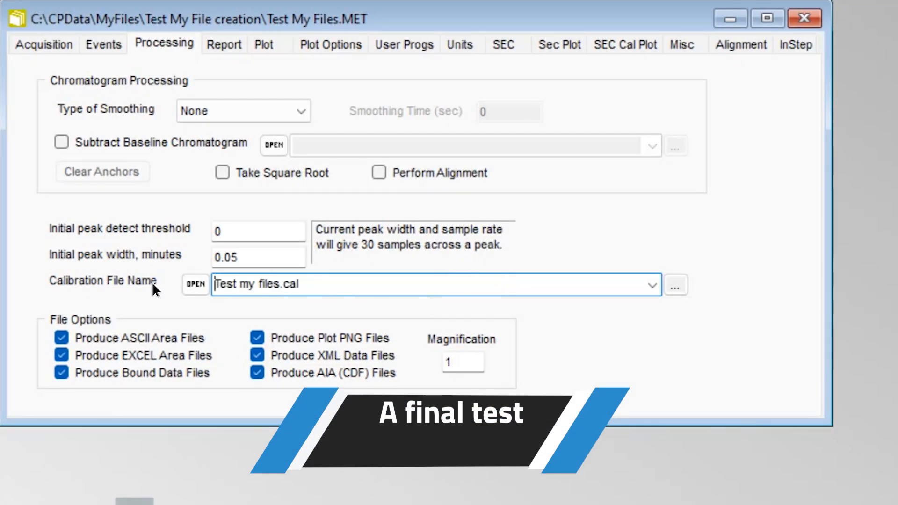
pyautogui.click(215, 45)
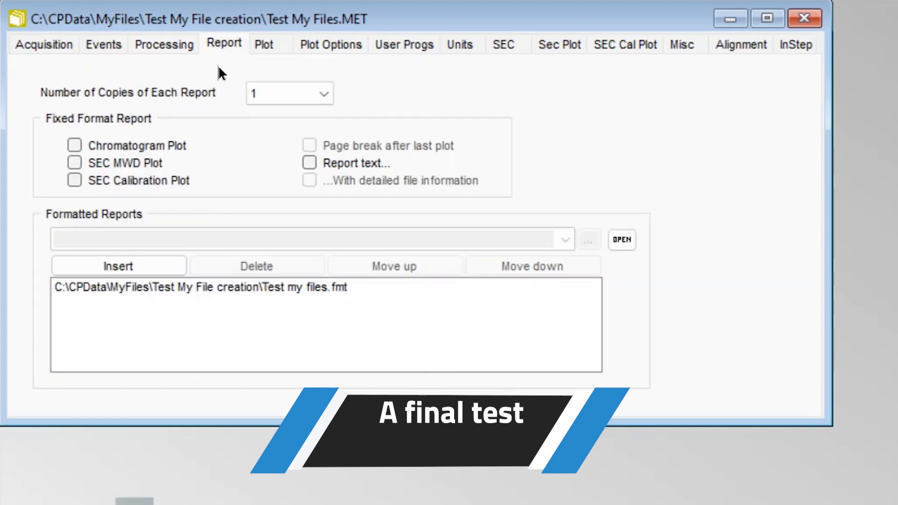
pyautogui.click(173, 288)
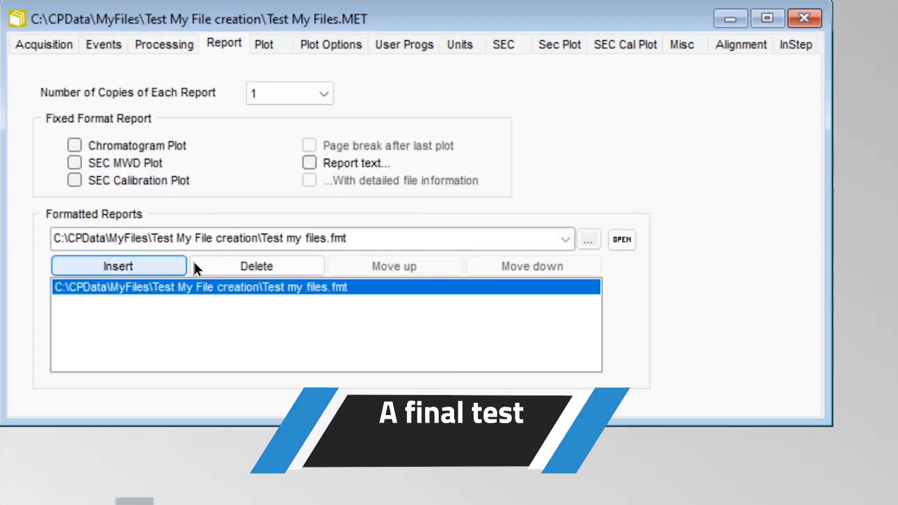
pyautogui.click(257, 237)
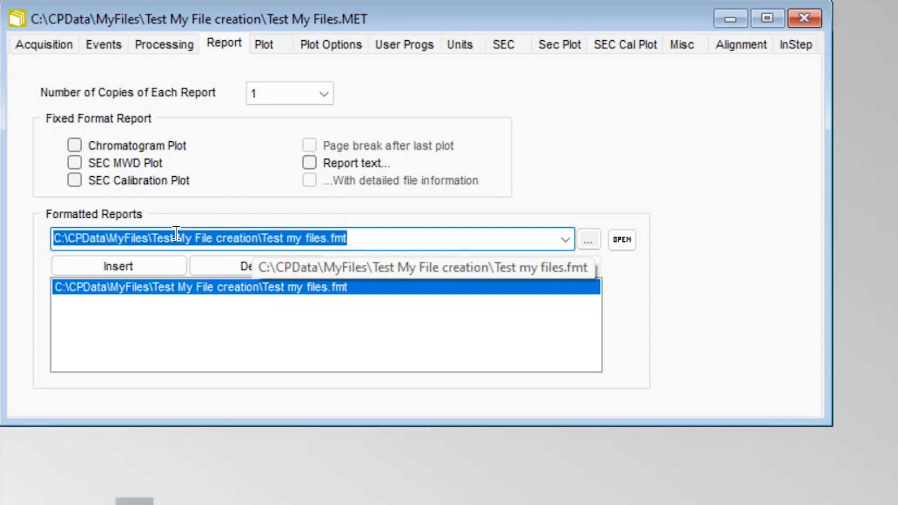
pyautogui.click(214, 236)
pyautogui.moveTo(261, 238); pyautogui.dragTo(54, 237)
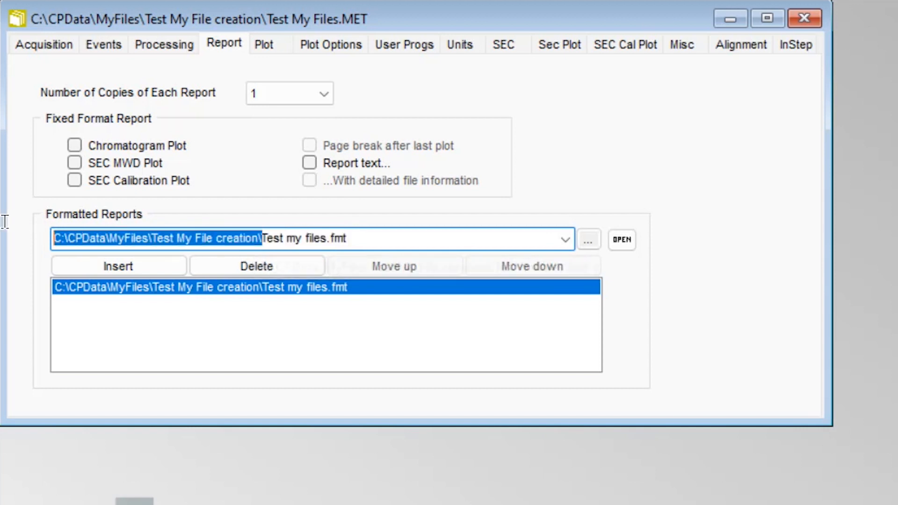
pyautogui.press('Delete')
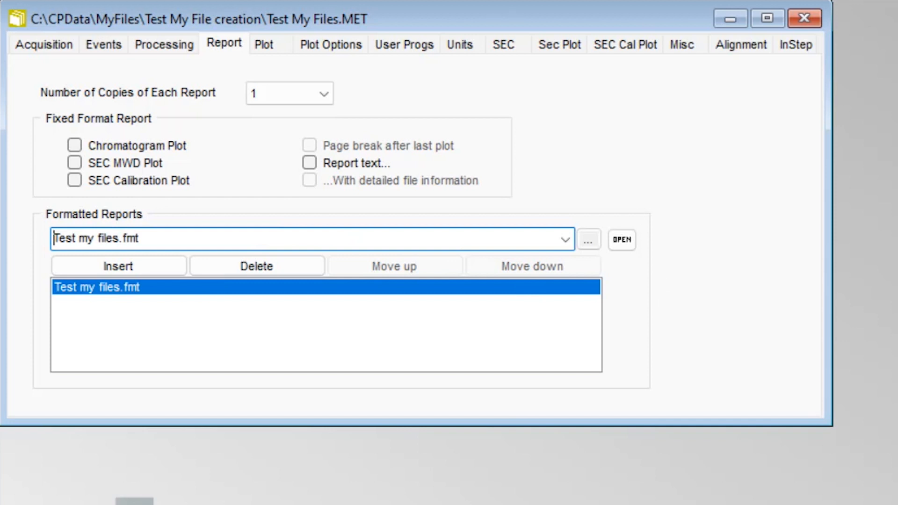
# Close the Test My Files.MET method and save its changes
pyautogui.click(27, 1)
pyautogui.click(53, 67)
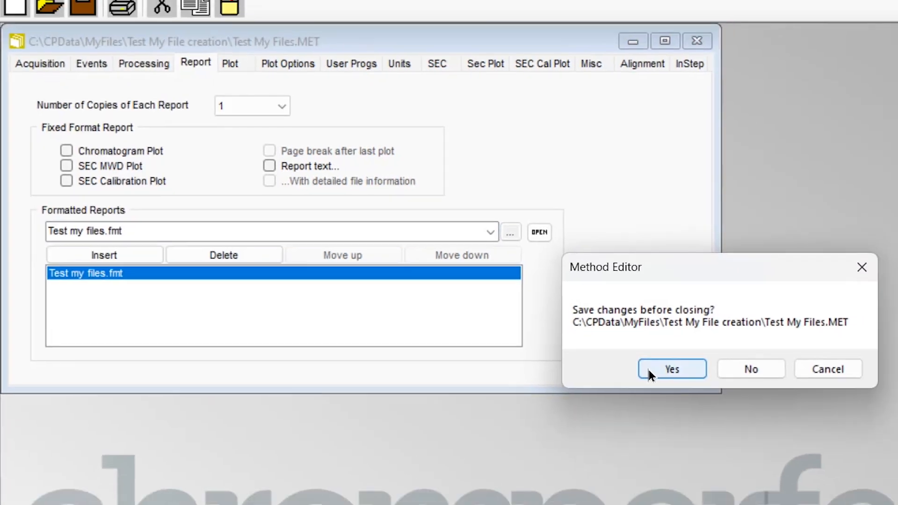
pyautogui.click(649, 373)
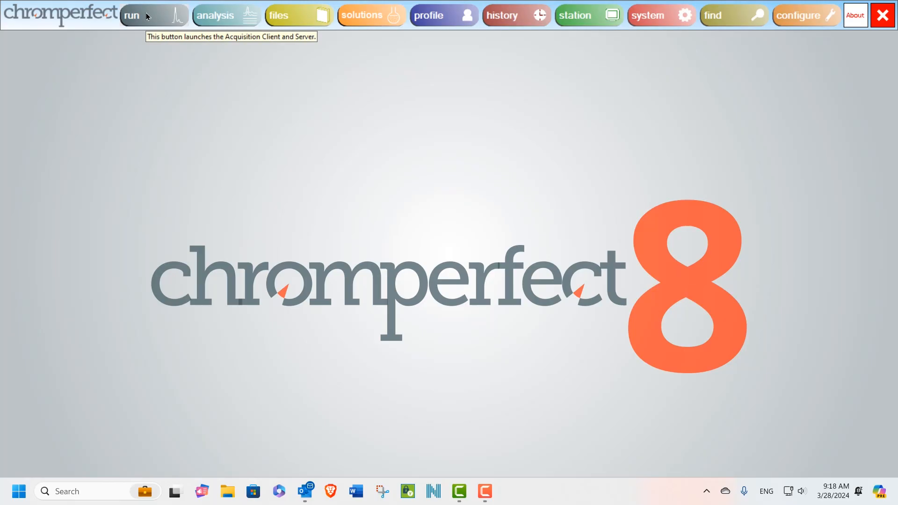
# Download the Test My Files.MET method to INST 1 as an Analysis run with base name Test Files and start the run
pyautogui.click(147, 15)
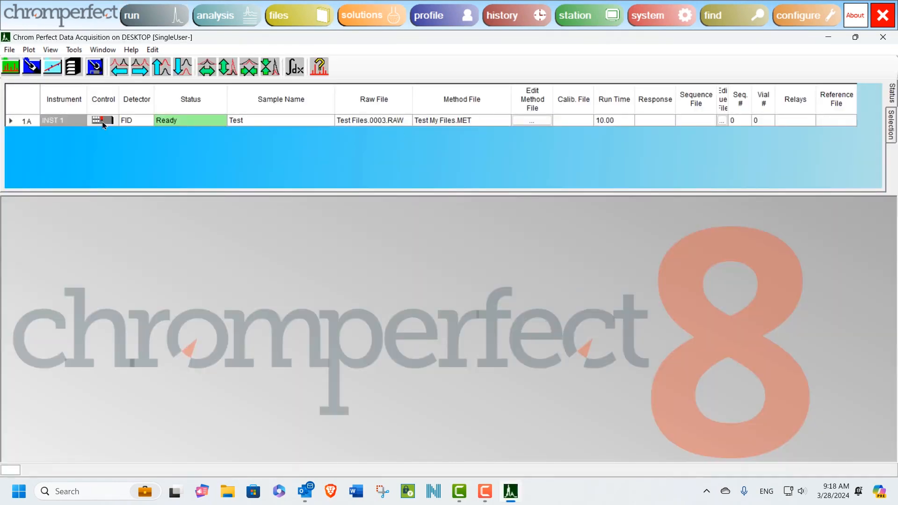
pyautogui.click(104, 125)
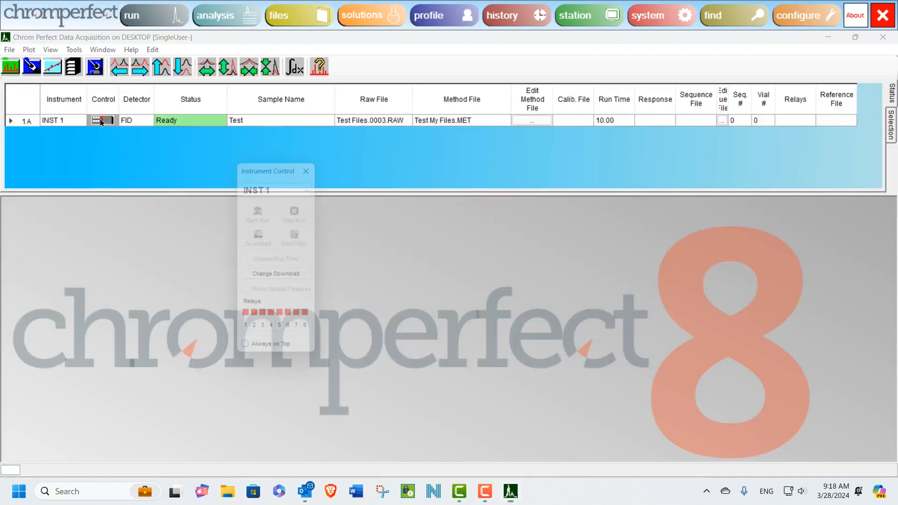
pyautogui.click(275, 244)
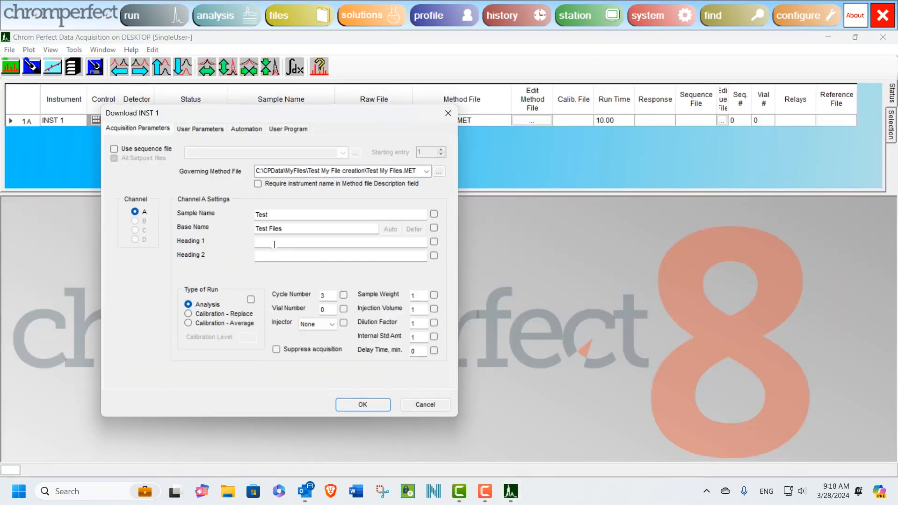
pyautogui.click(376, 412)
pyautogui.click(260, 216)
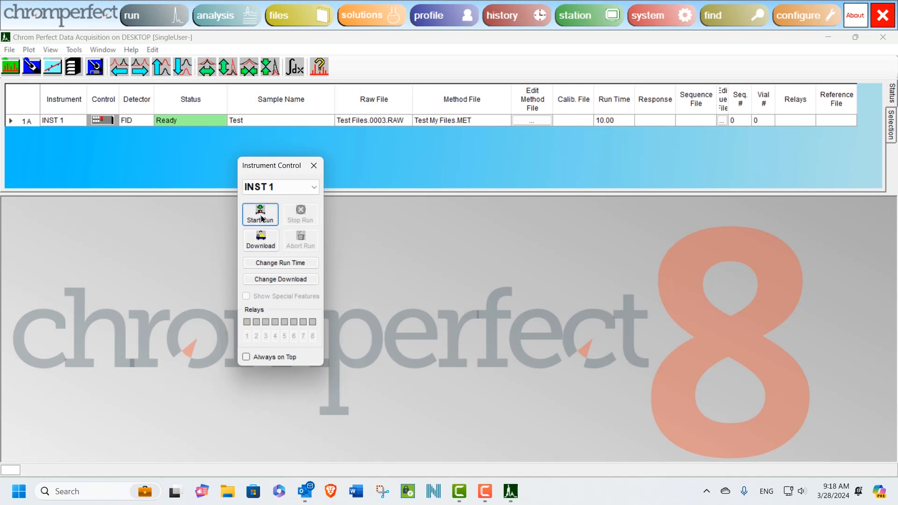
pyautogui.click(313, 165)
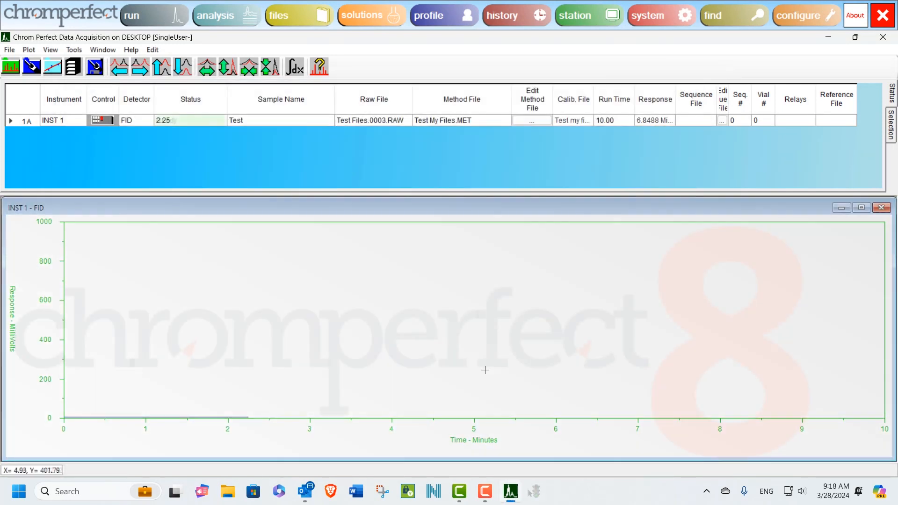